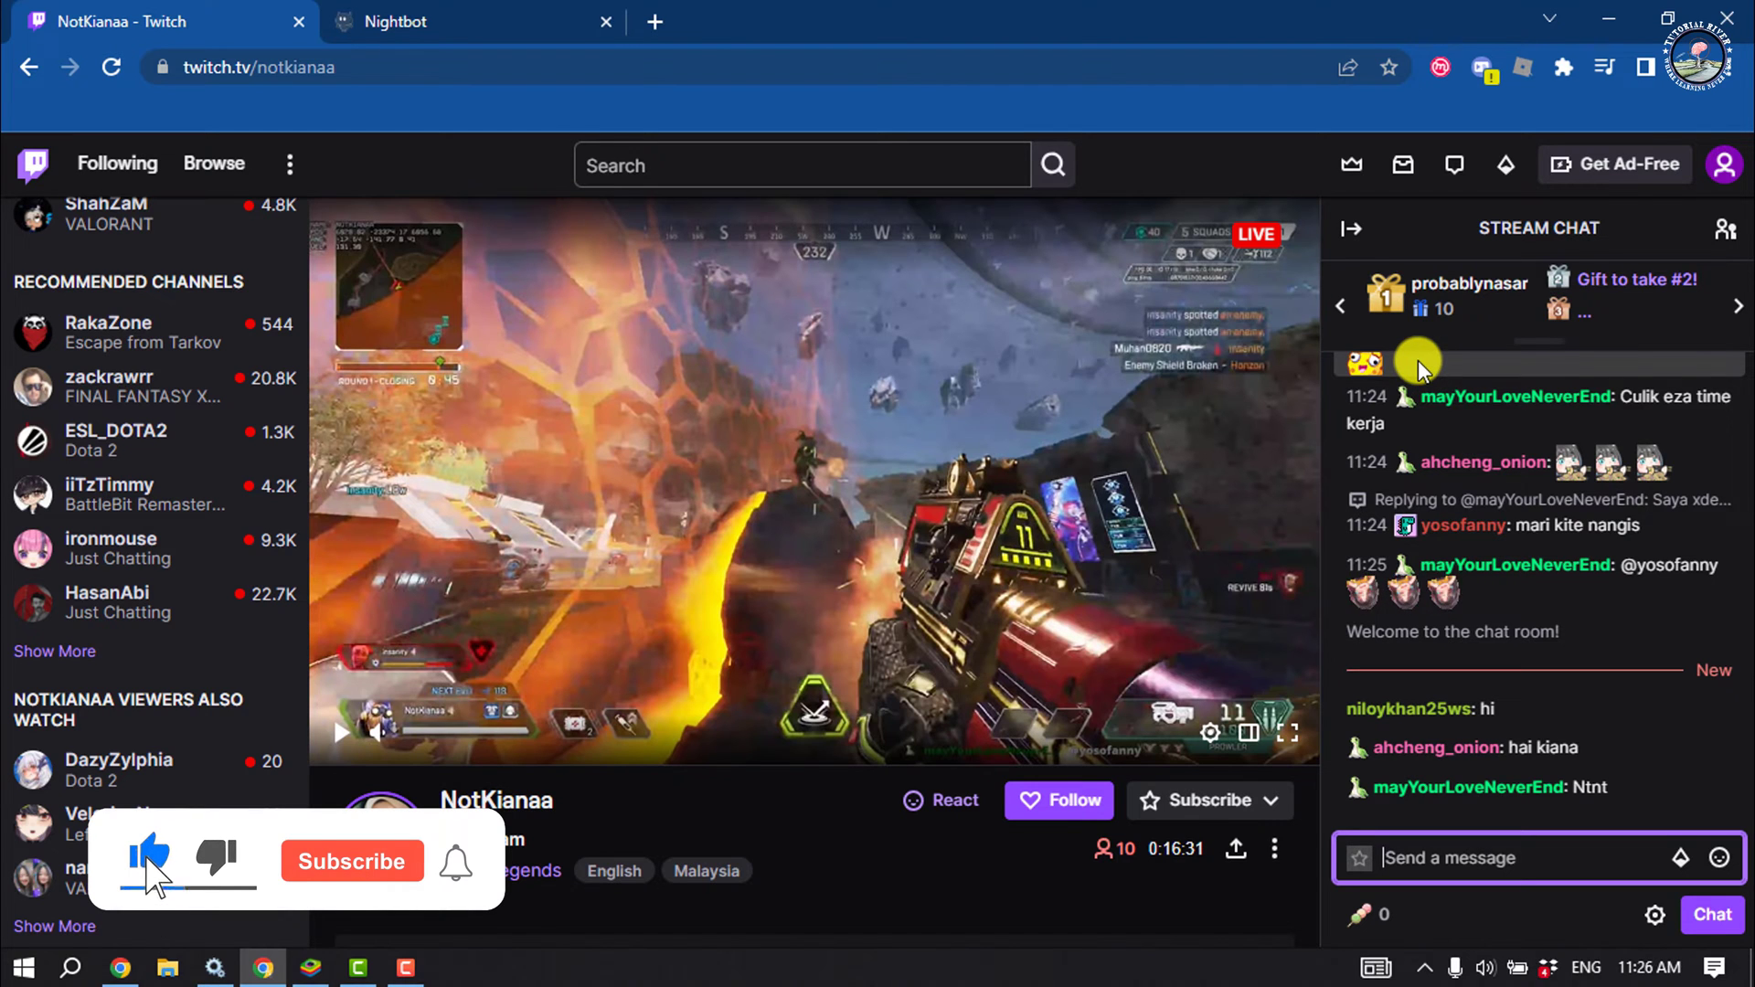
Step: Switch from the NotKianaa Twitch stream to the nightbot.tv homepage tab
{"action": "left_click", "coordinate": [466, 17]}
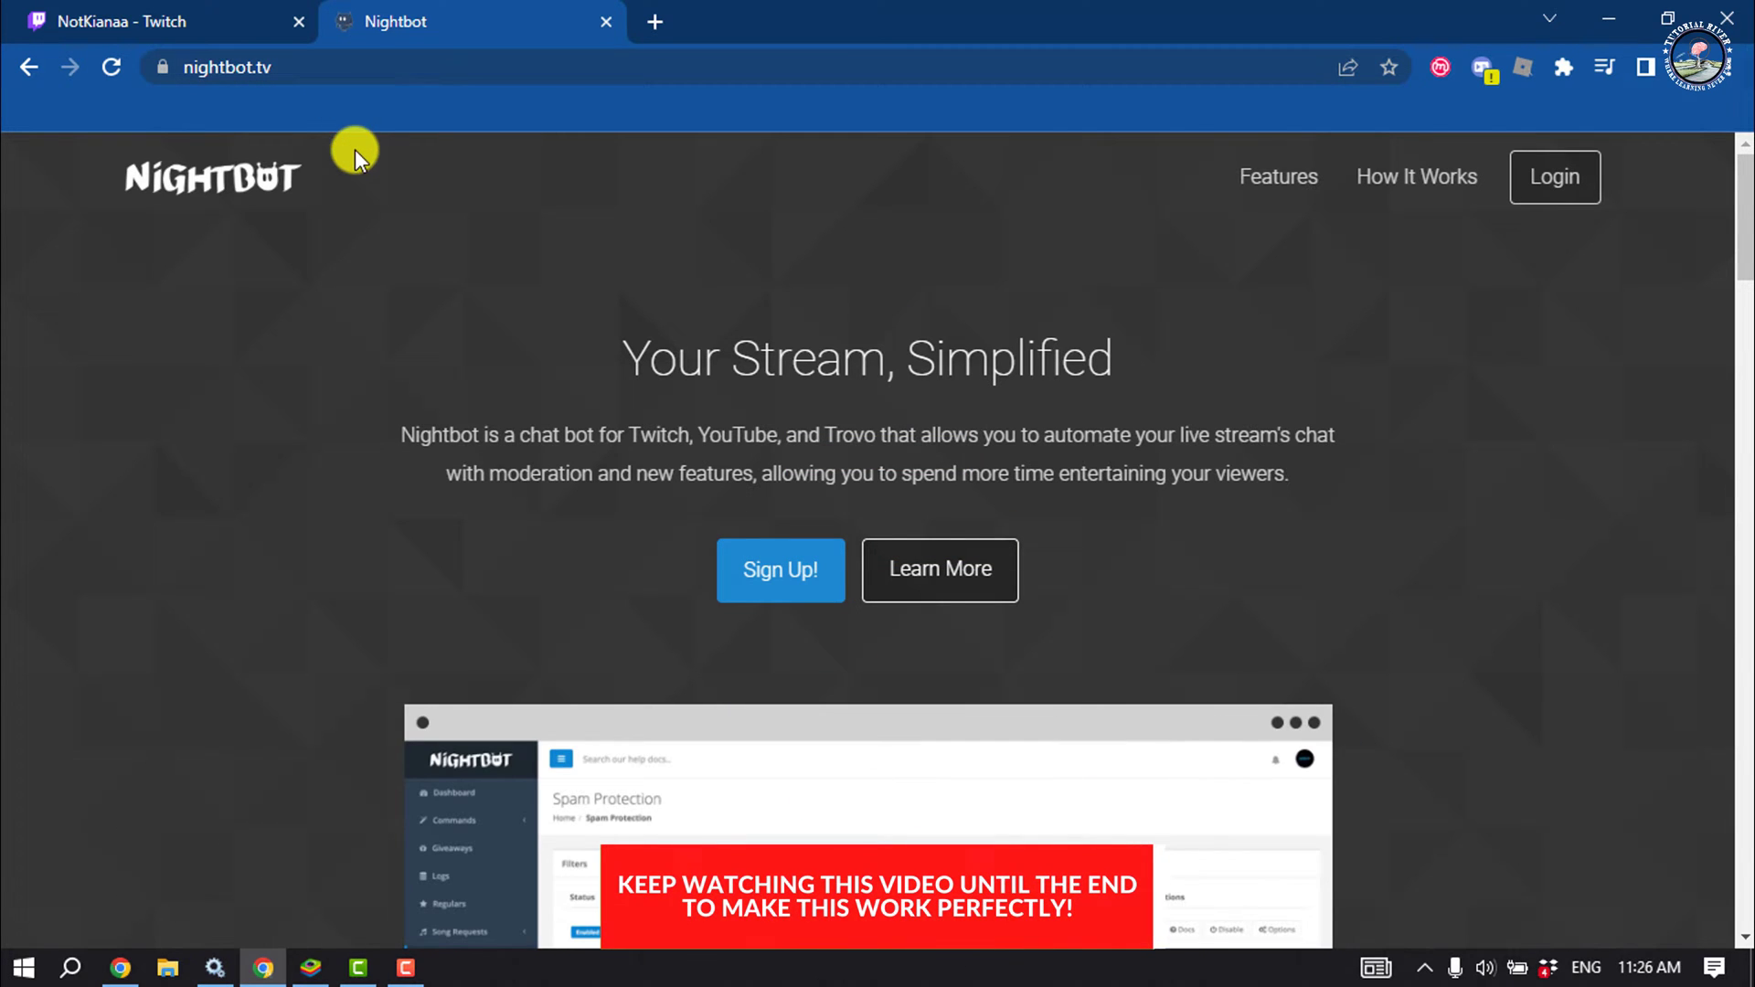
Step: Start Nightbot sign-up to reach the Twitch, YouTube and Trovo login choices
{"action": "left_click", "coordinate": [762, 589]}
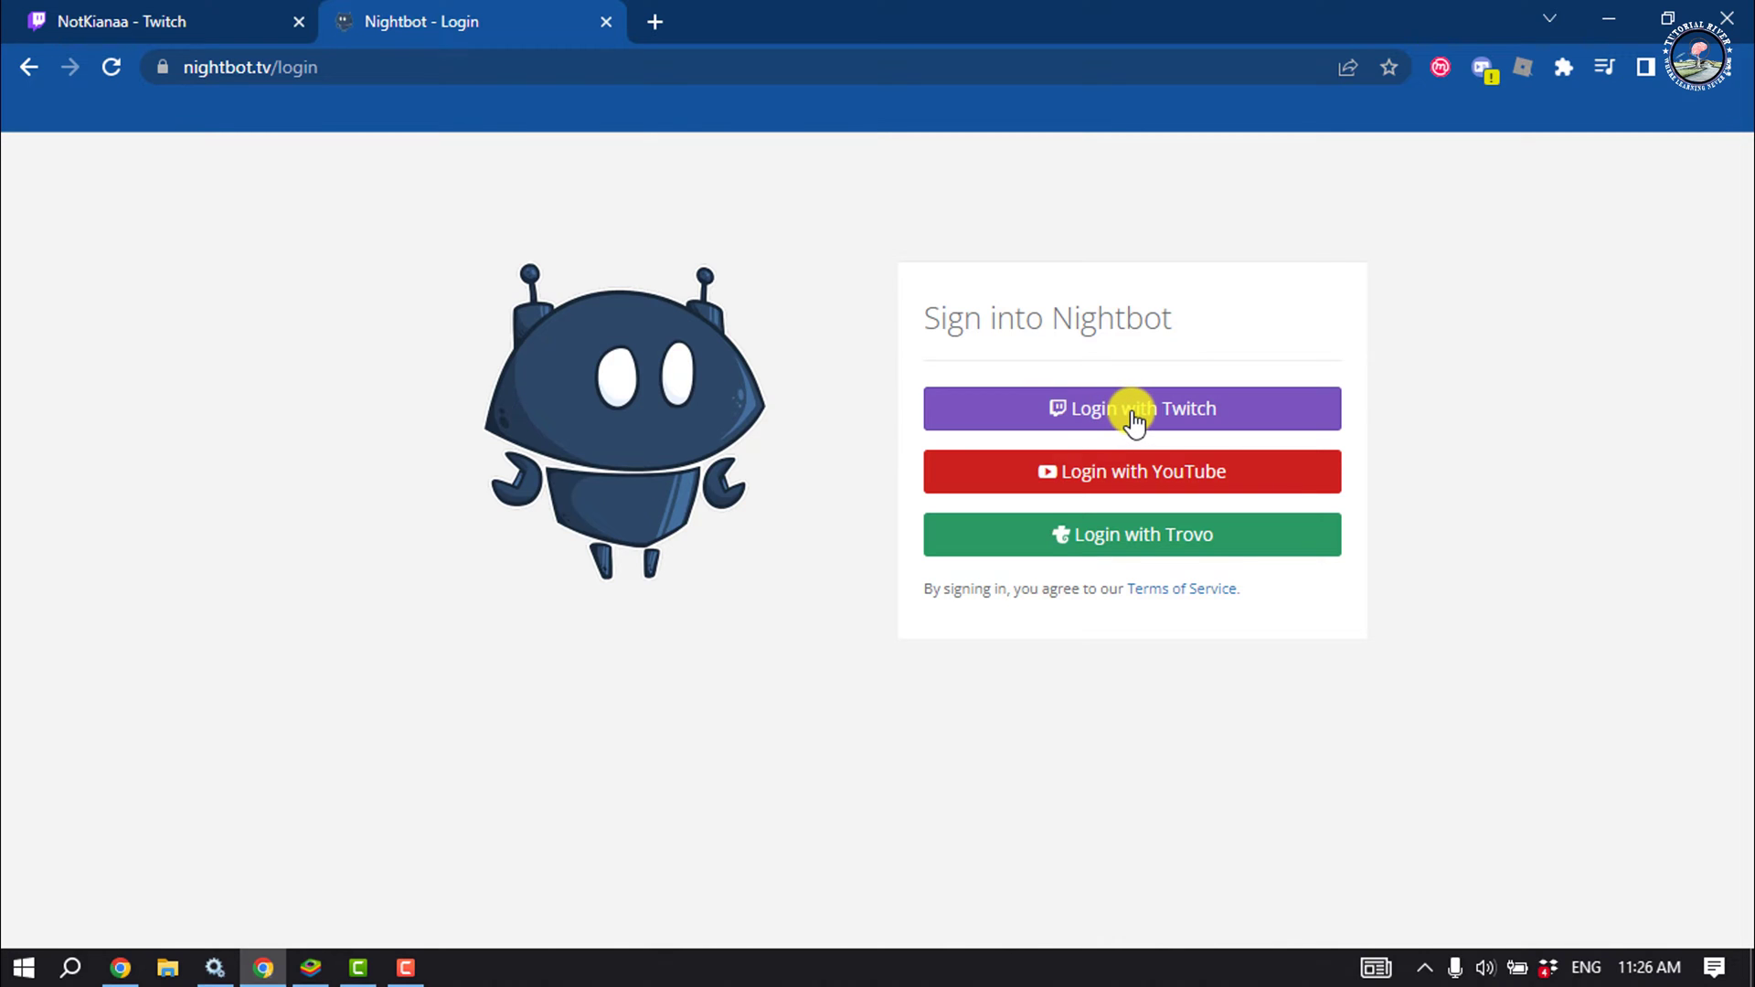
Step: Log into Nightbot with Twitch and authorize its access to the account
{"action": "left_click", "coordinate": [1134, 416]}
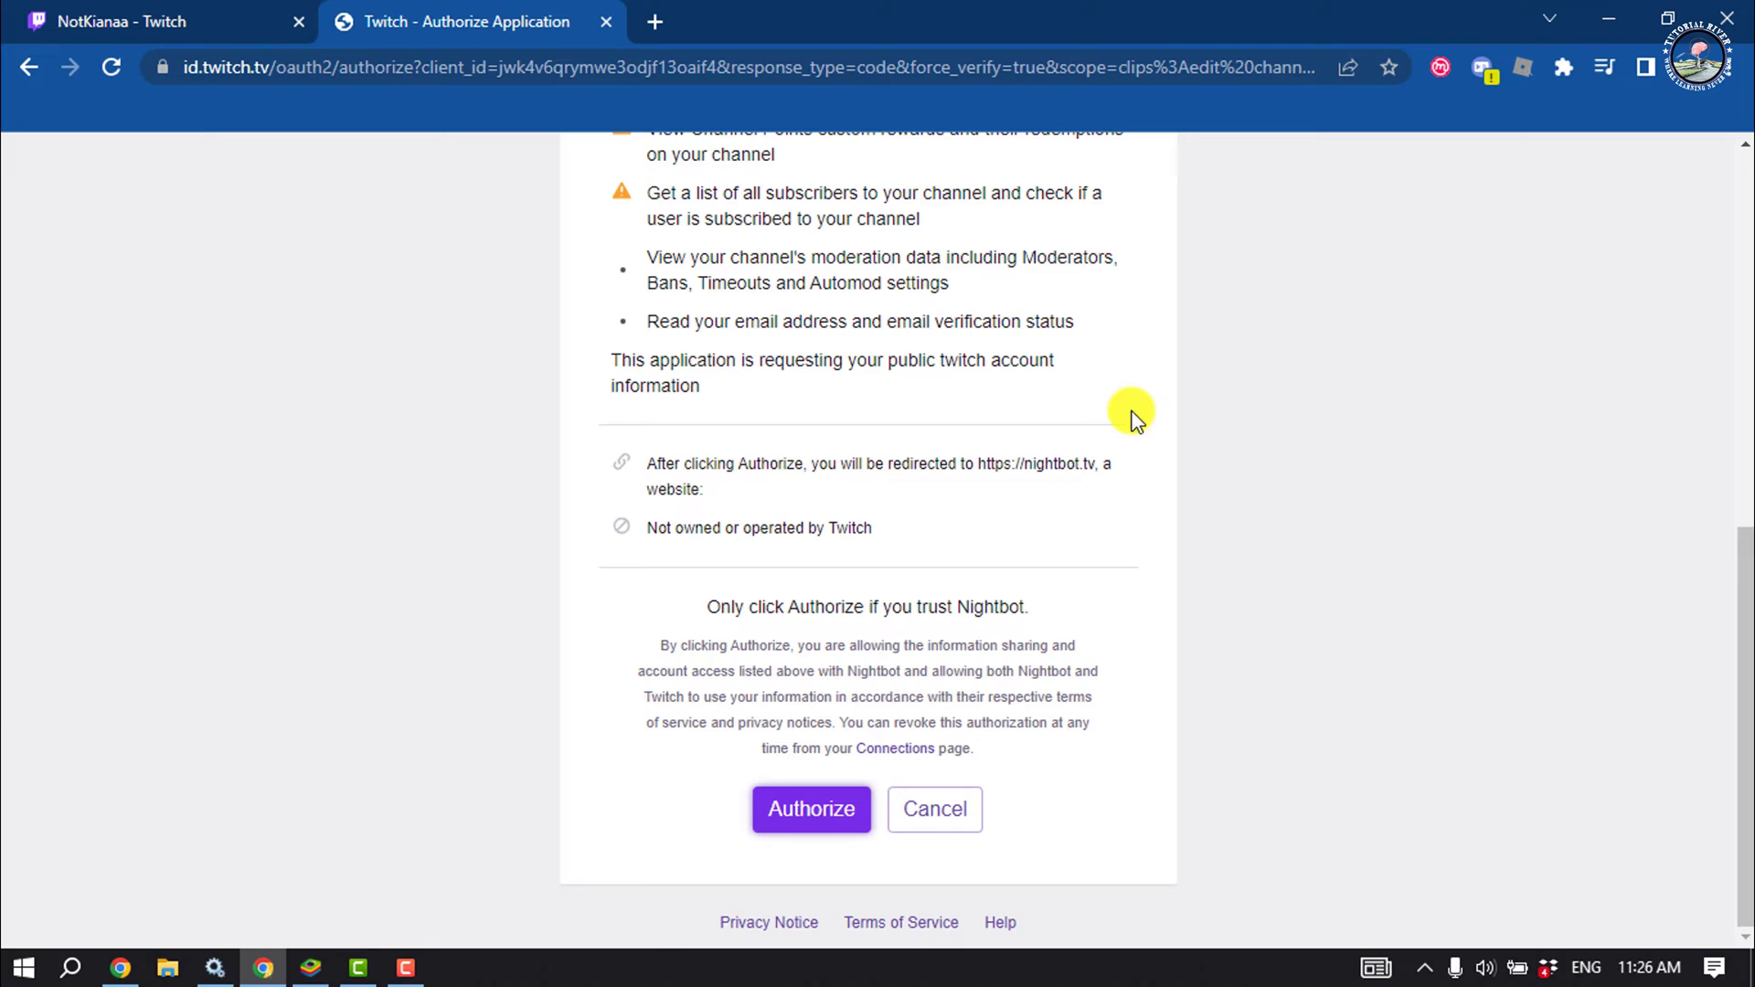
{"action": "left_click", "coordinate": [817, 823]}
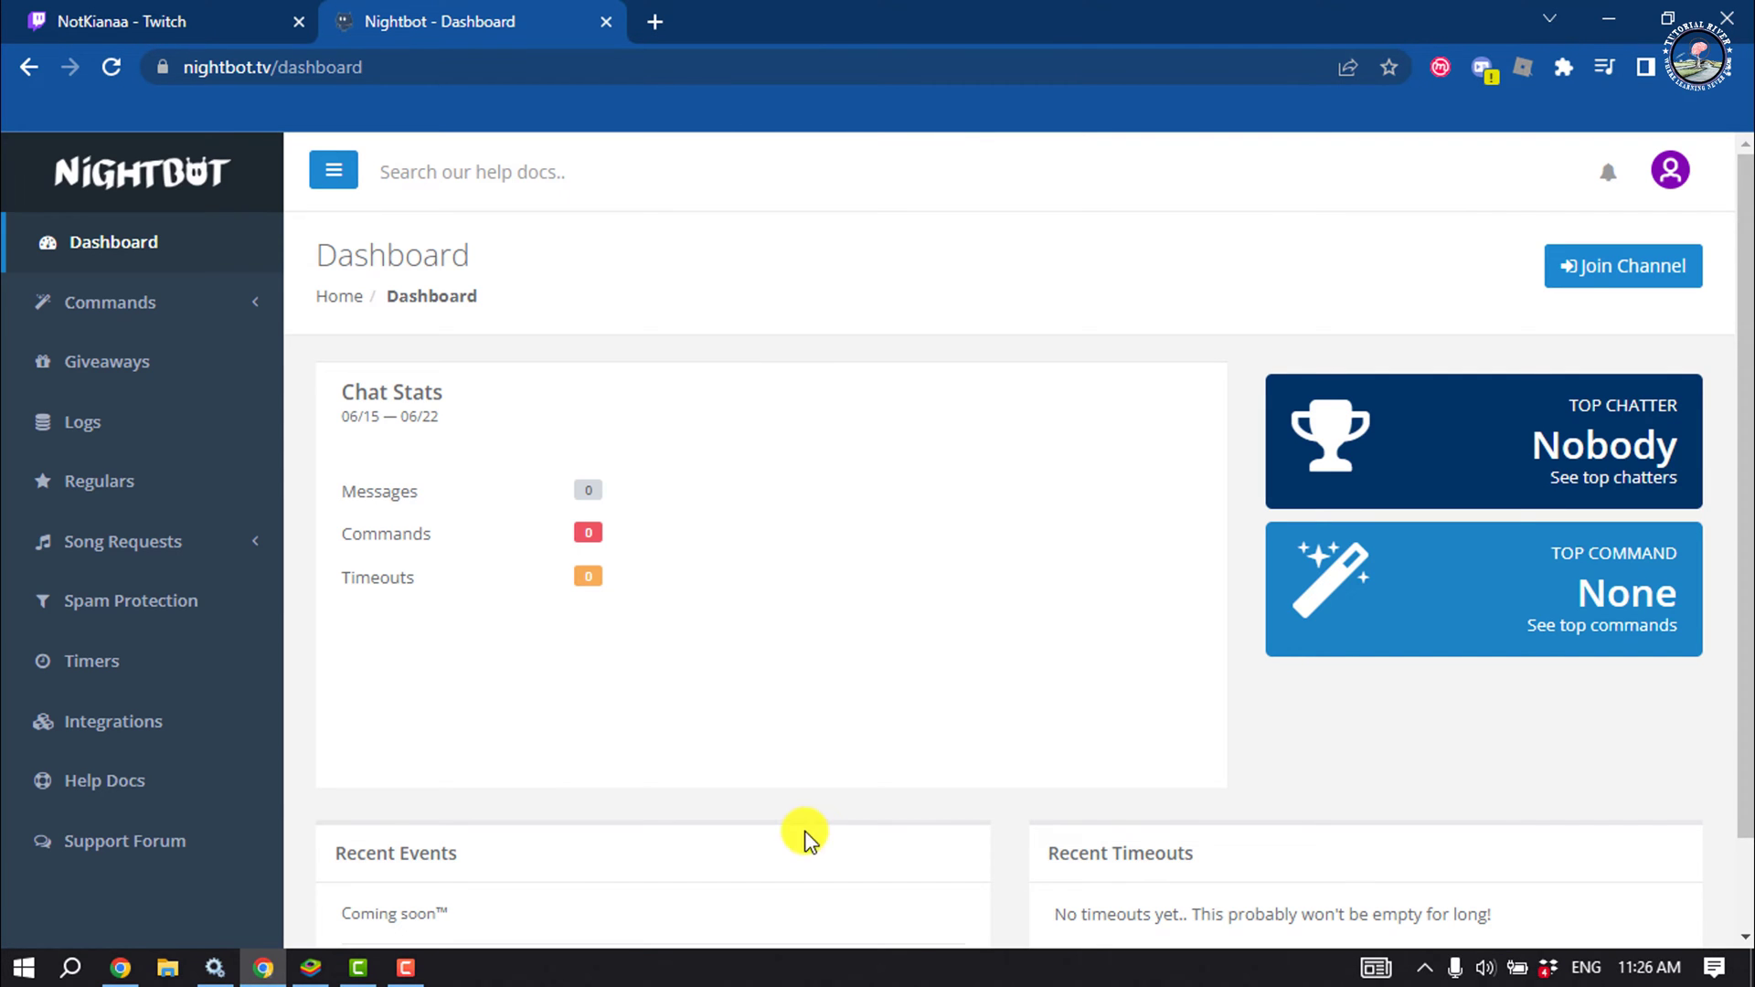
Step: Check that !title is enabled under Default commands, then return to the Twitch stream
{"action": "left_click", "coordinate": [164, 319]}
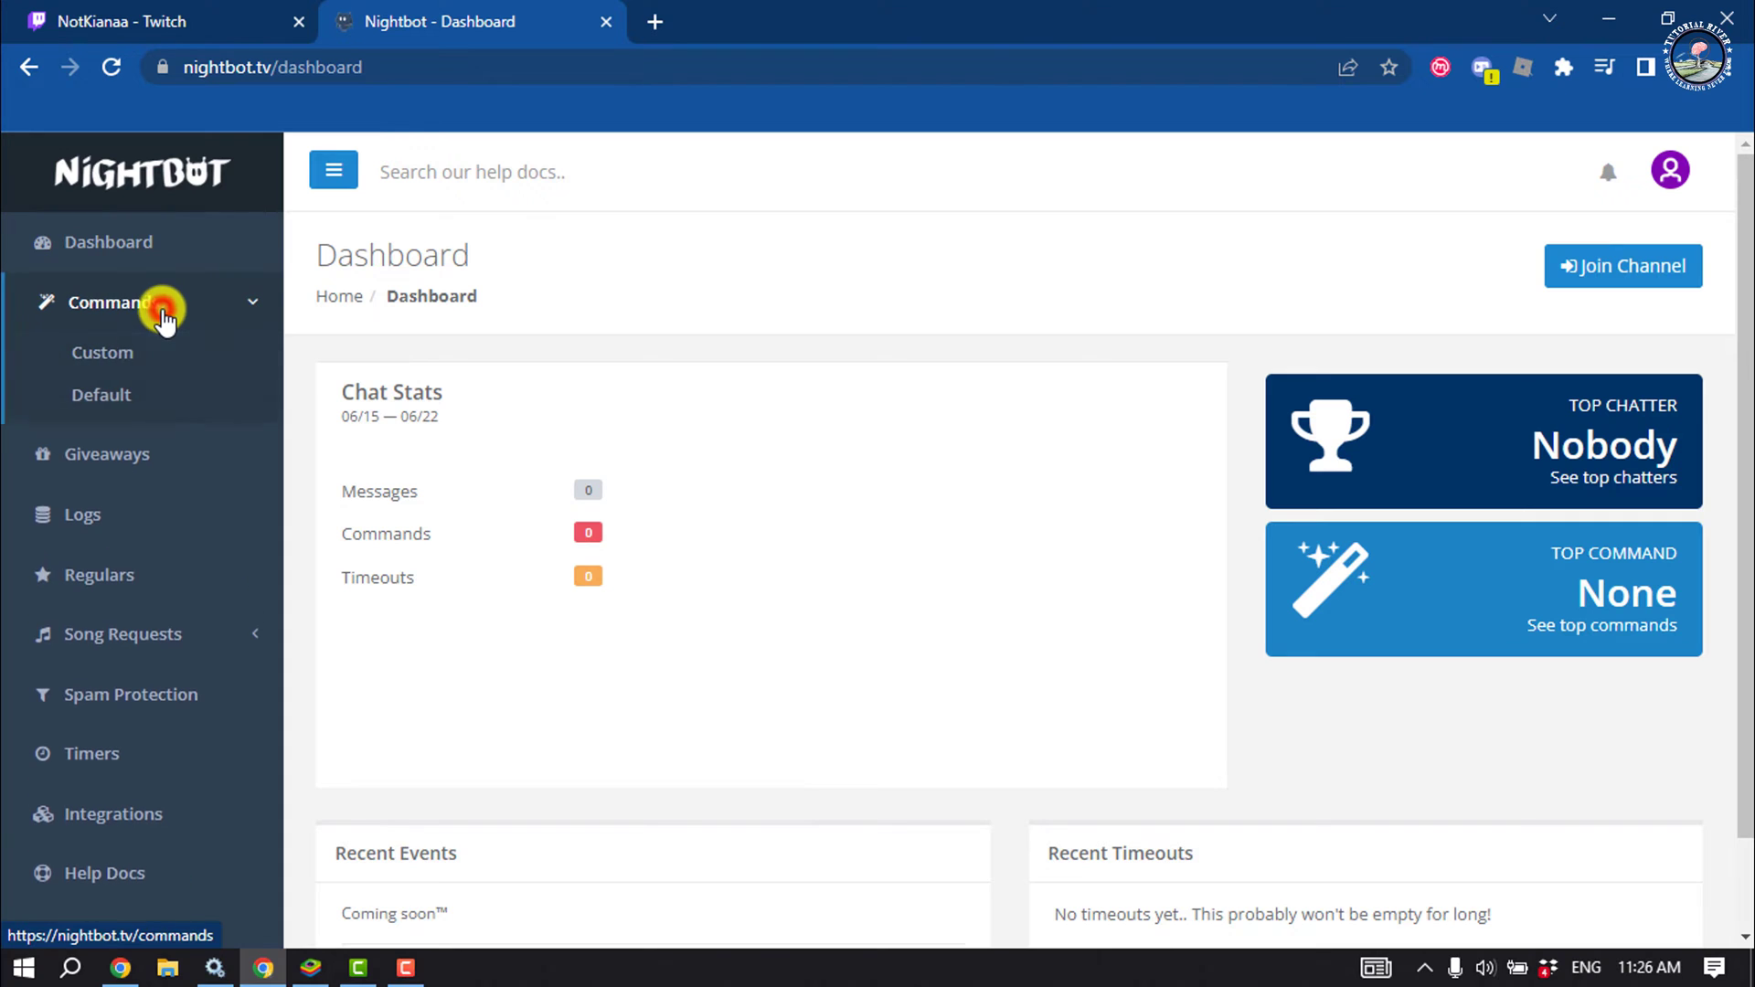
{"action": "left_click", "coordinate": [122, 401]}
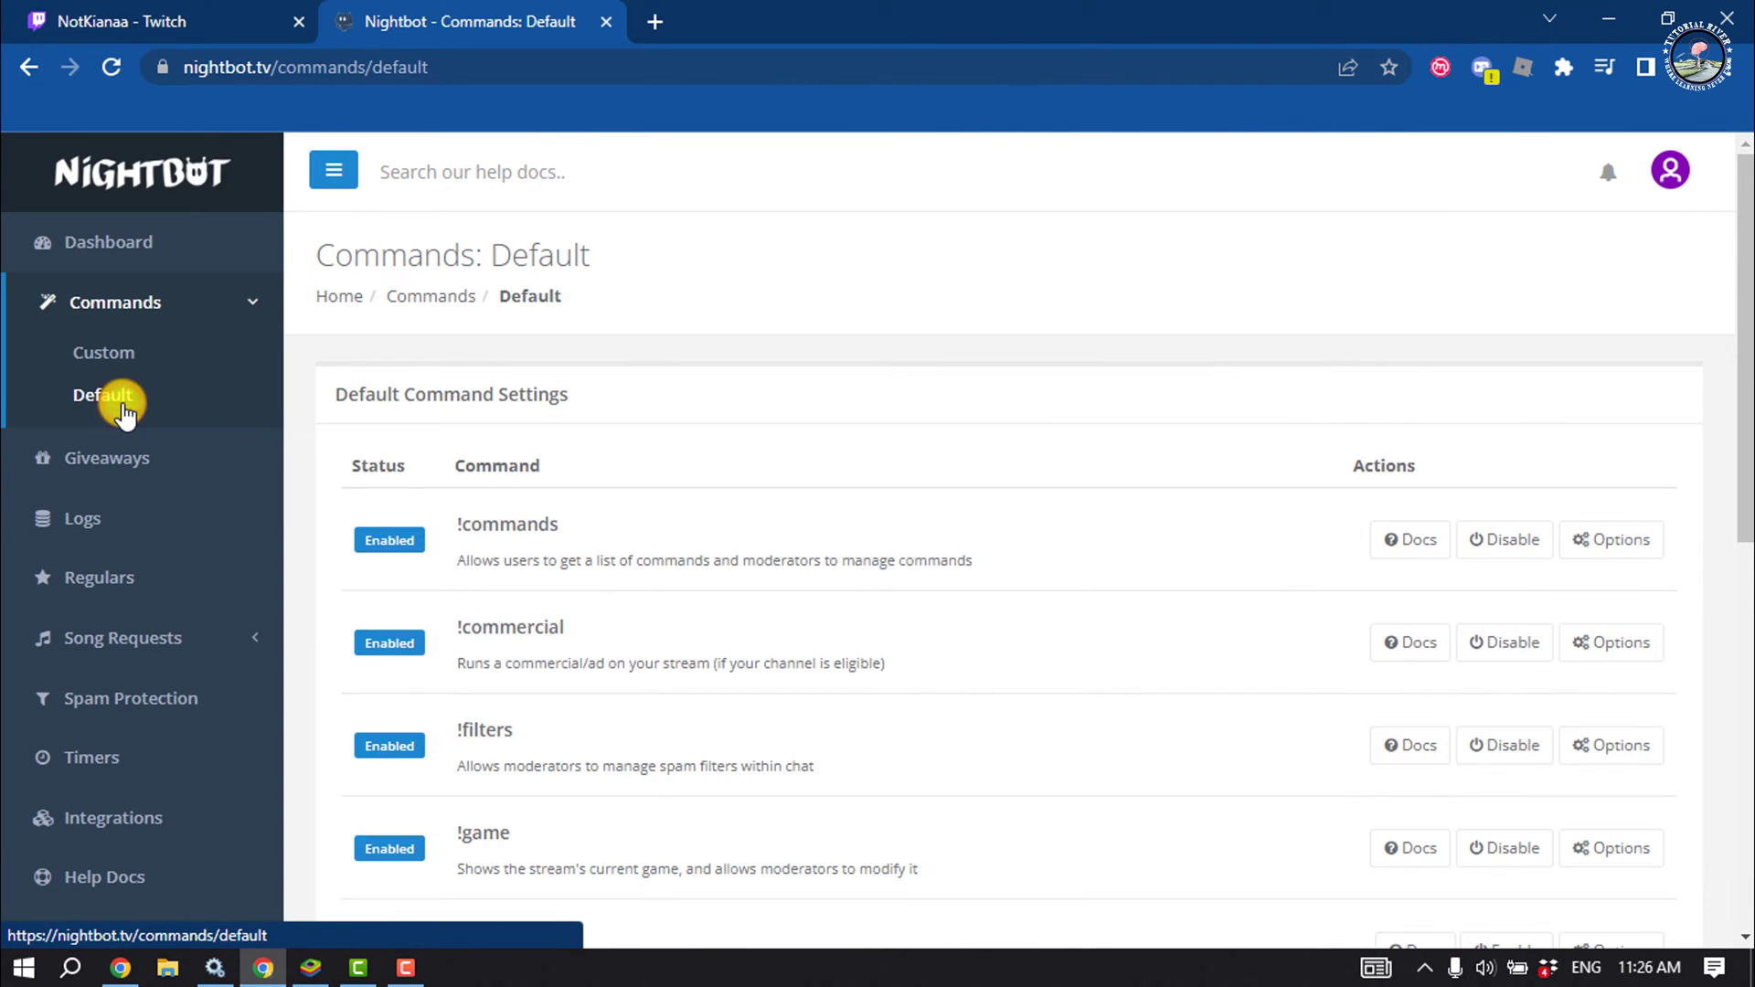
{"action": "scroll", "coordinate": [823, 611], "scroll_direction": "down", "scroll_amount": 3}
{"action": "scroll", "coordinate": [822, 608], "scroll_direction": "down", "scroll_amount": 3}
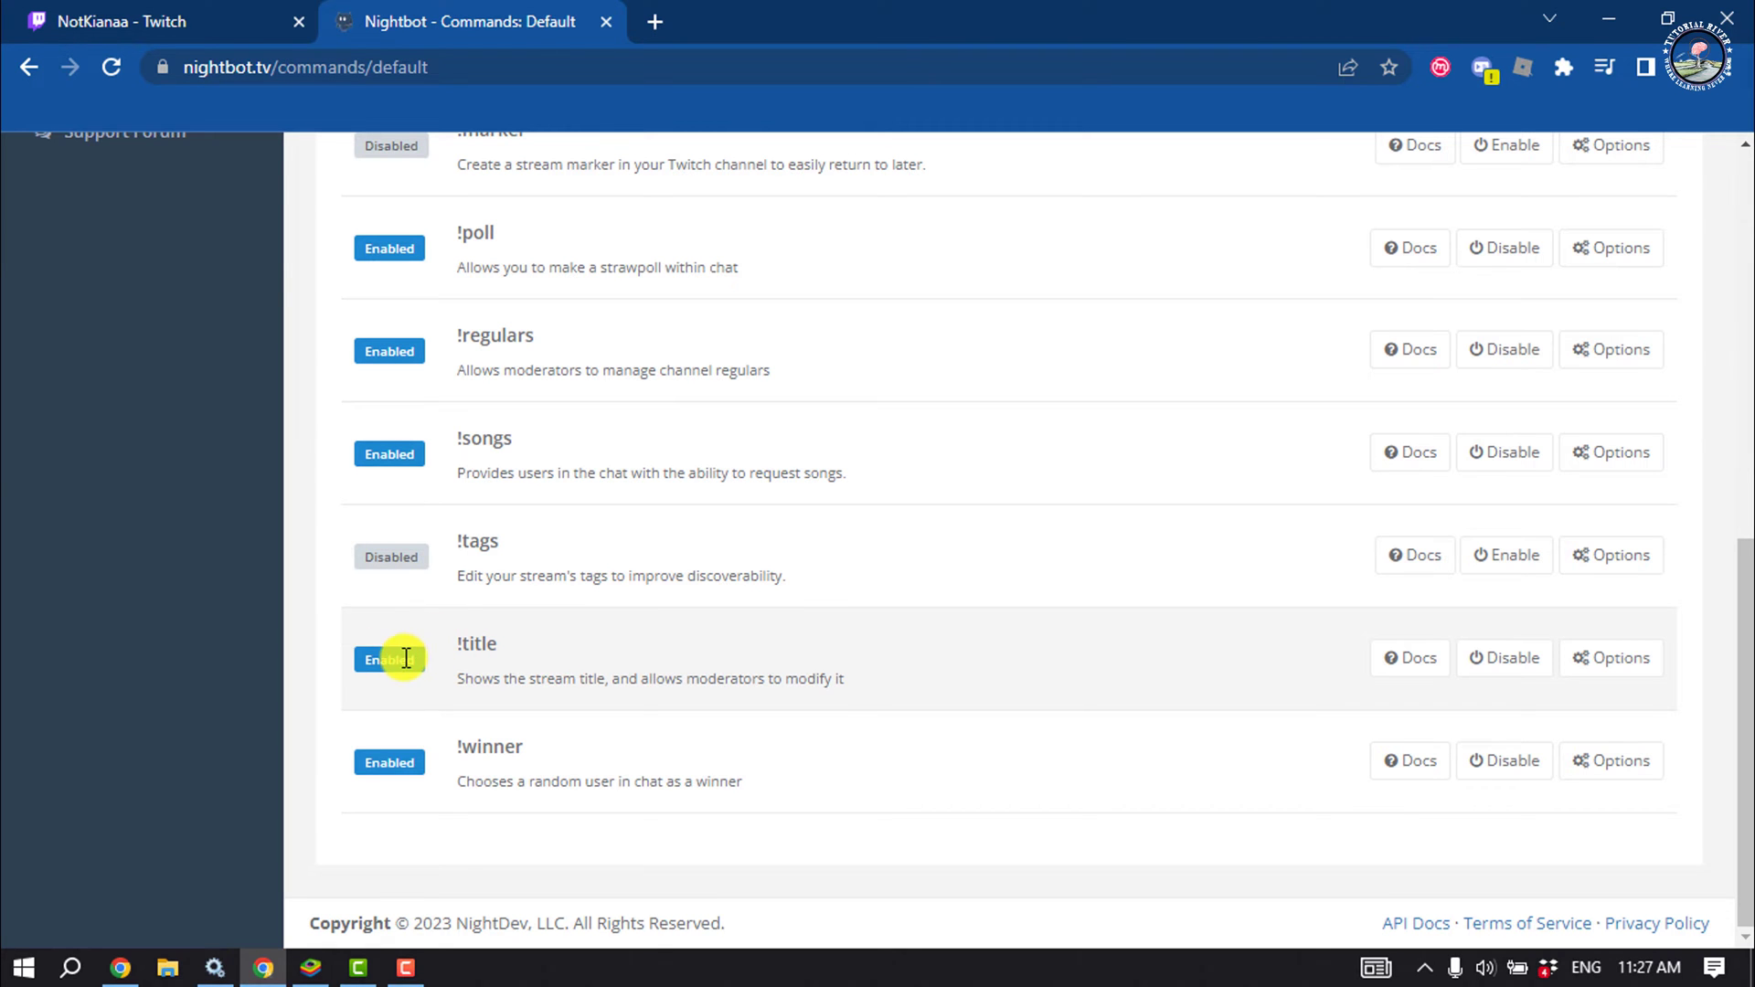
{"action": "scroll", "coordinate": [554, 664], "scroll_direction": "up", "scroll_amount": 3}
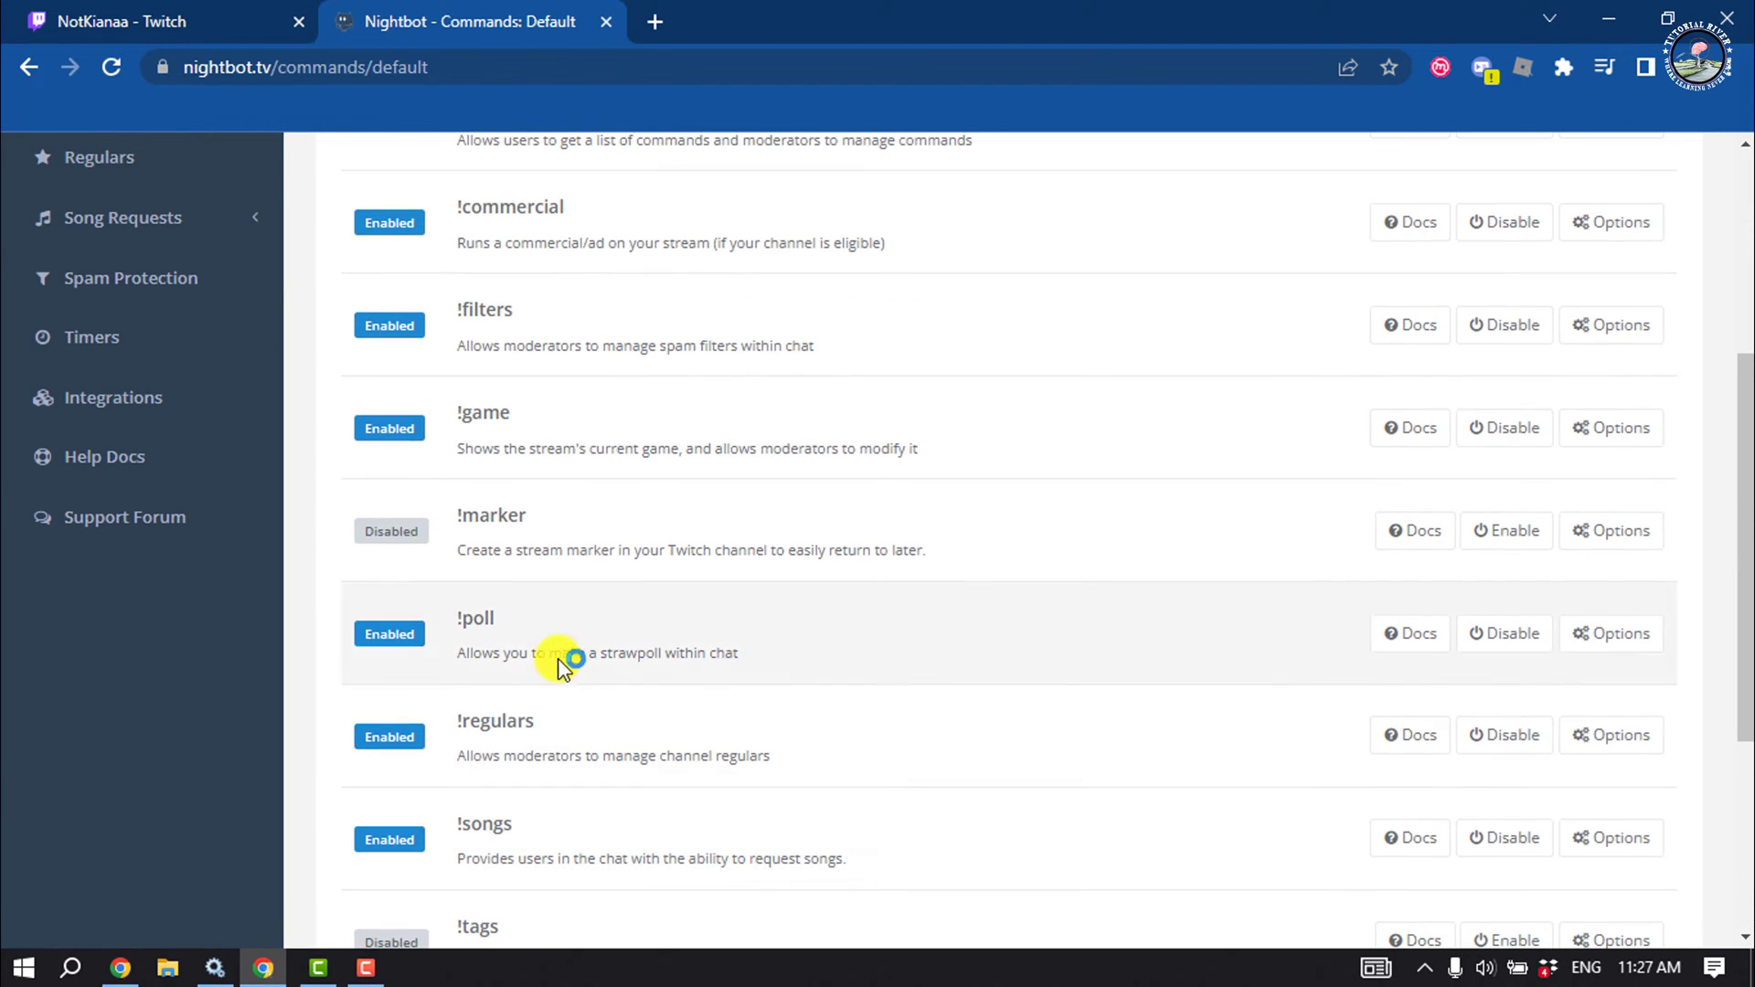
{"action": "left_click", "coordinate": [148, 11]}
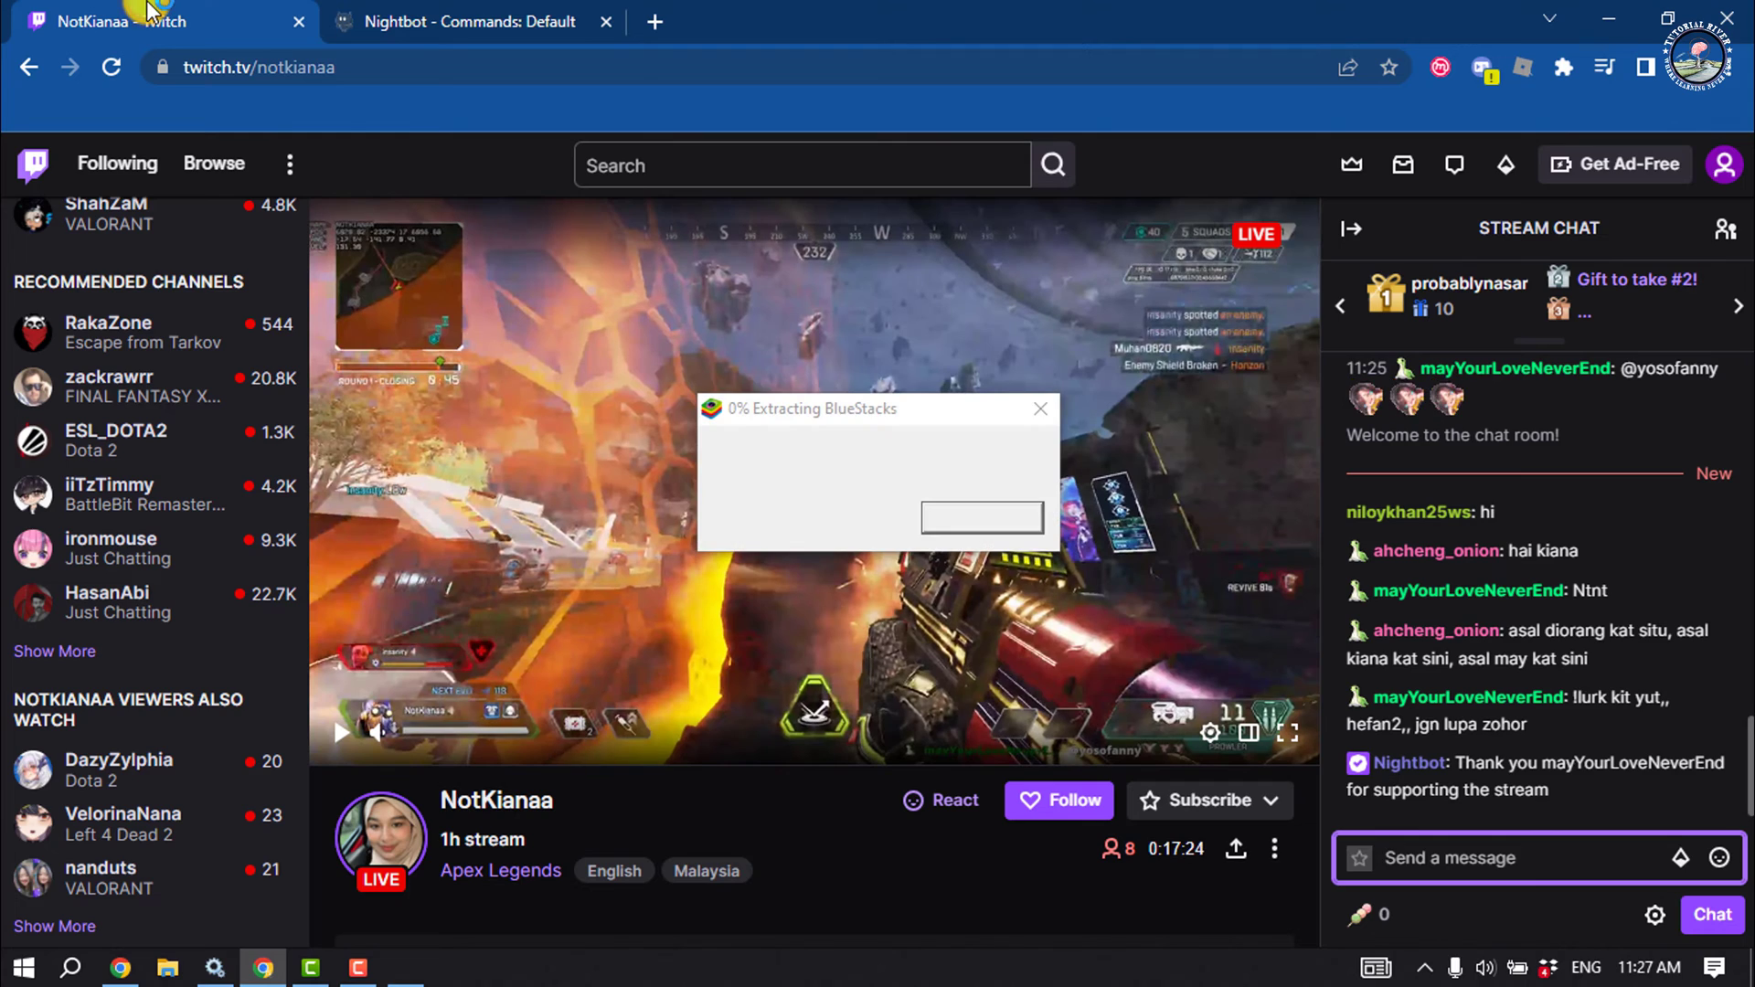
Step: Post '!title hey' in the NotKianaa chat for the title reply, then post 'hi'
{"action": "left_click", "coordinate": [1422, 864]}
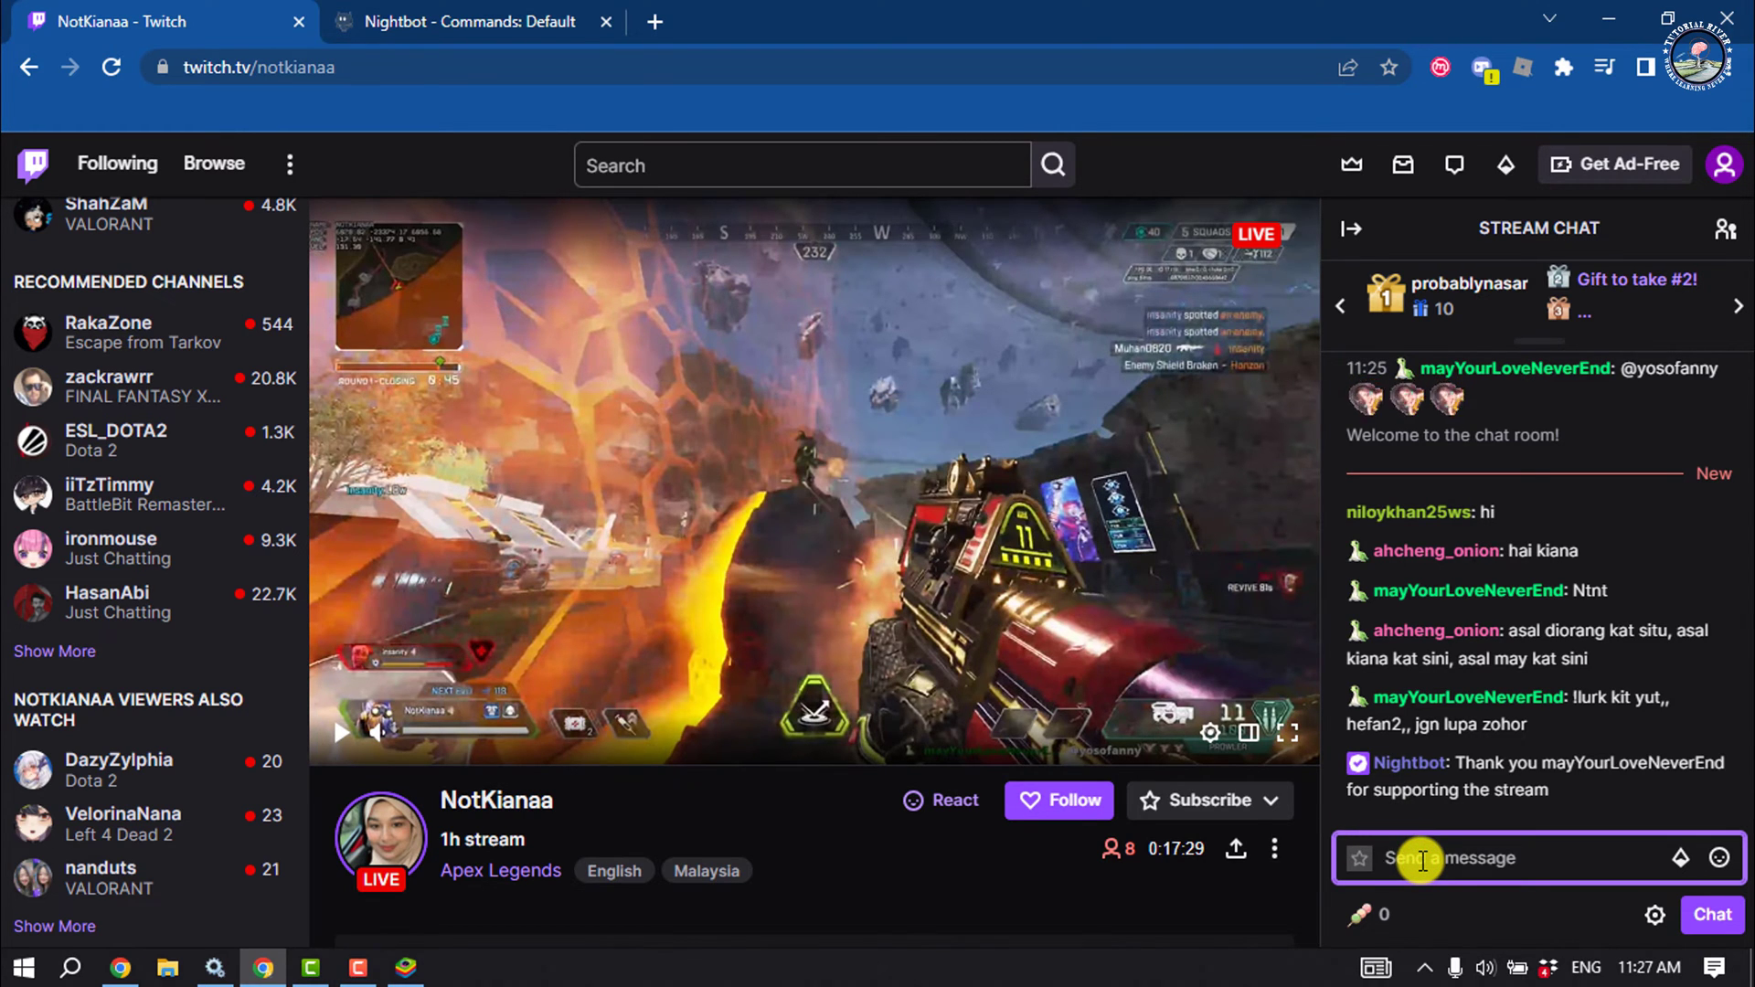
{"action": "type", "text": "!title hey"}
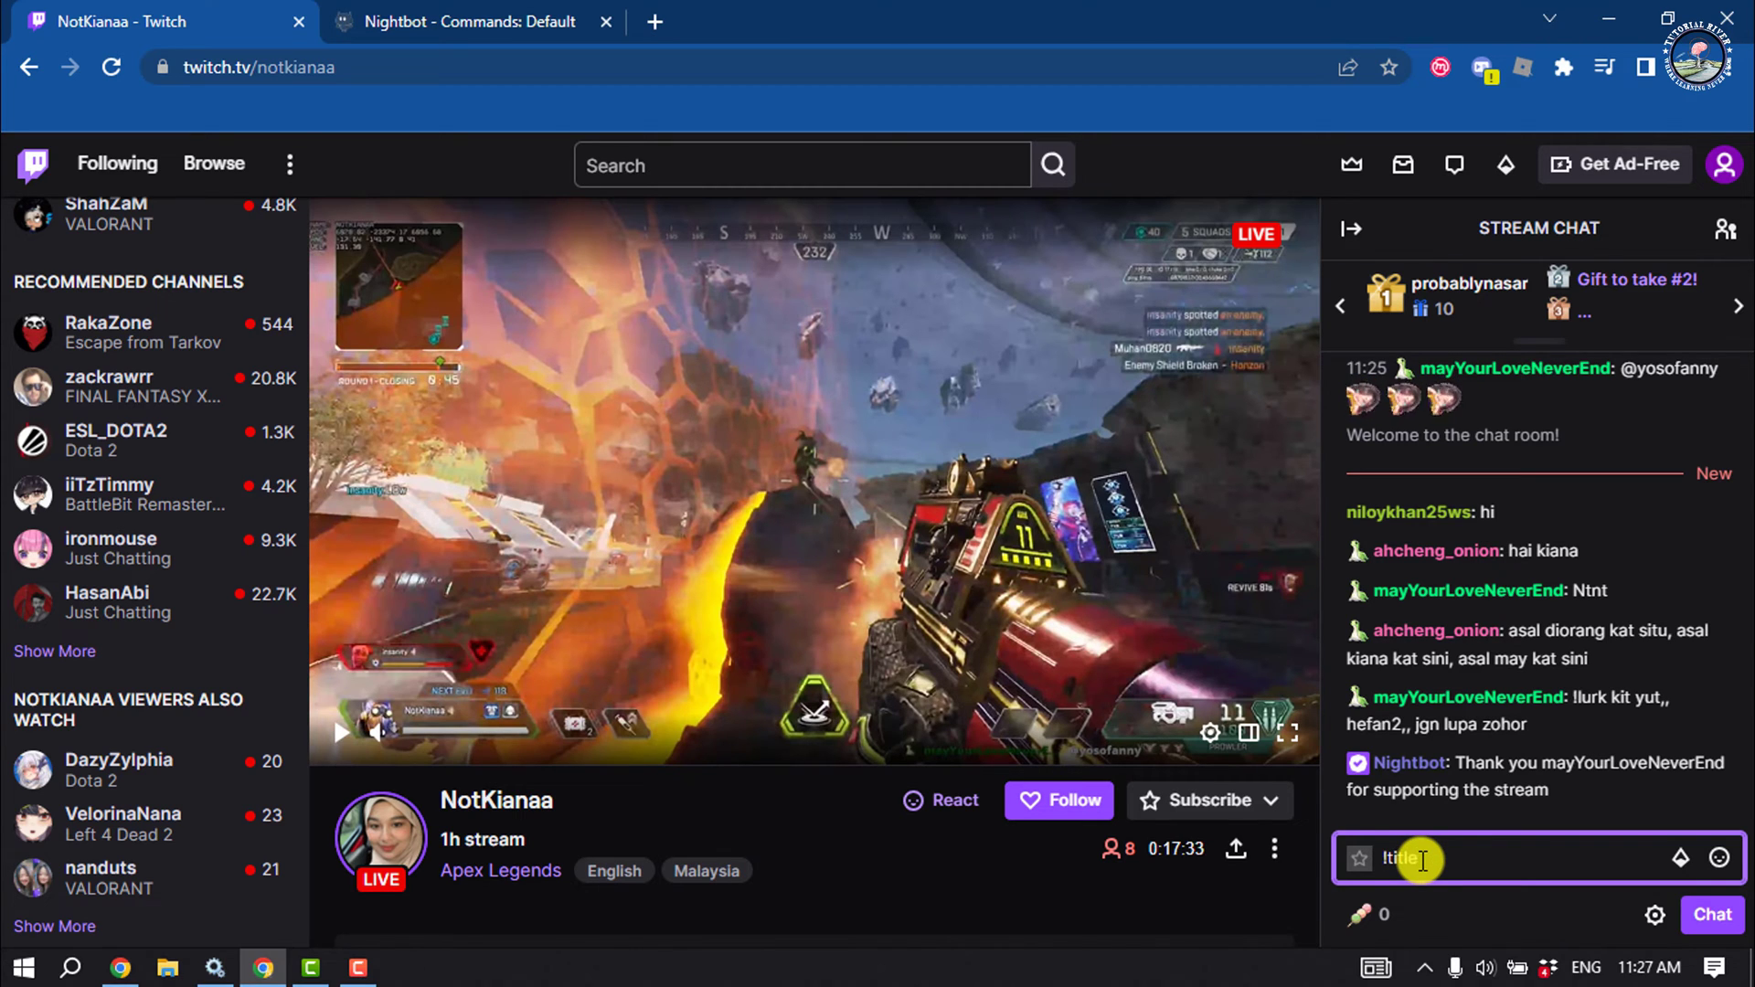
{"action": "left_click", "coordinate": [1717, 934]}
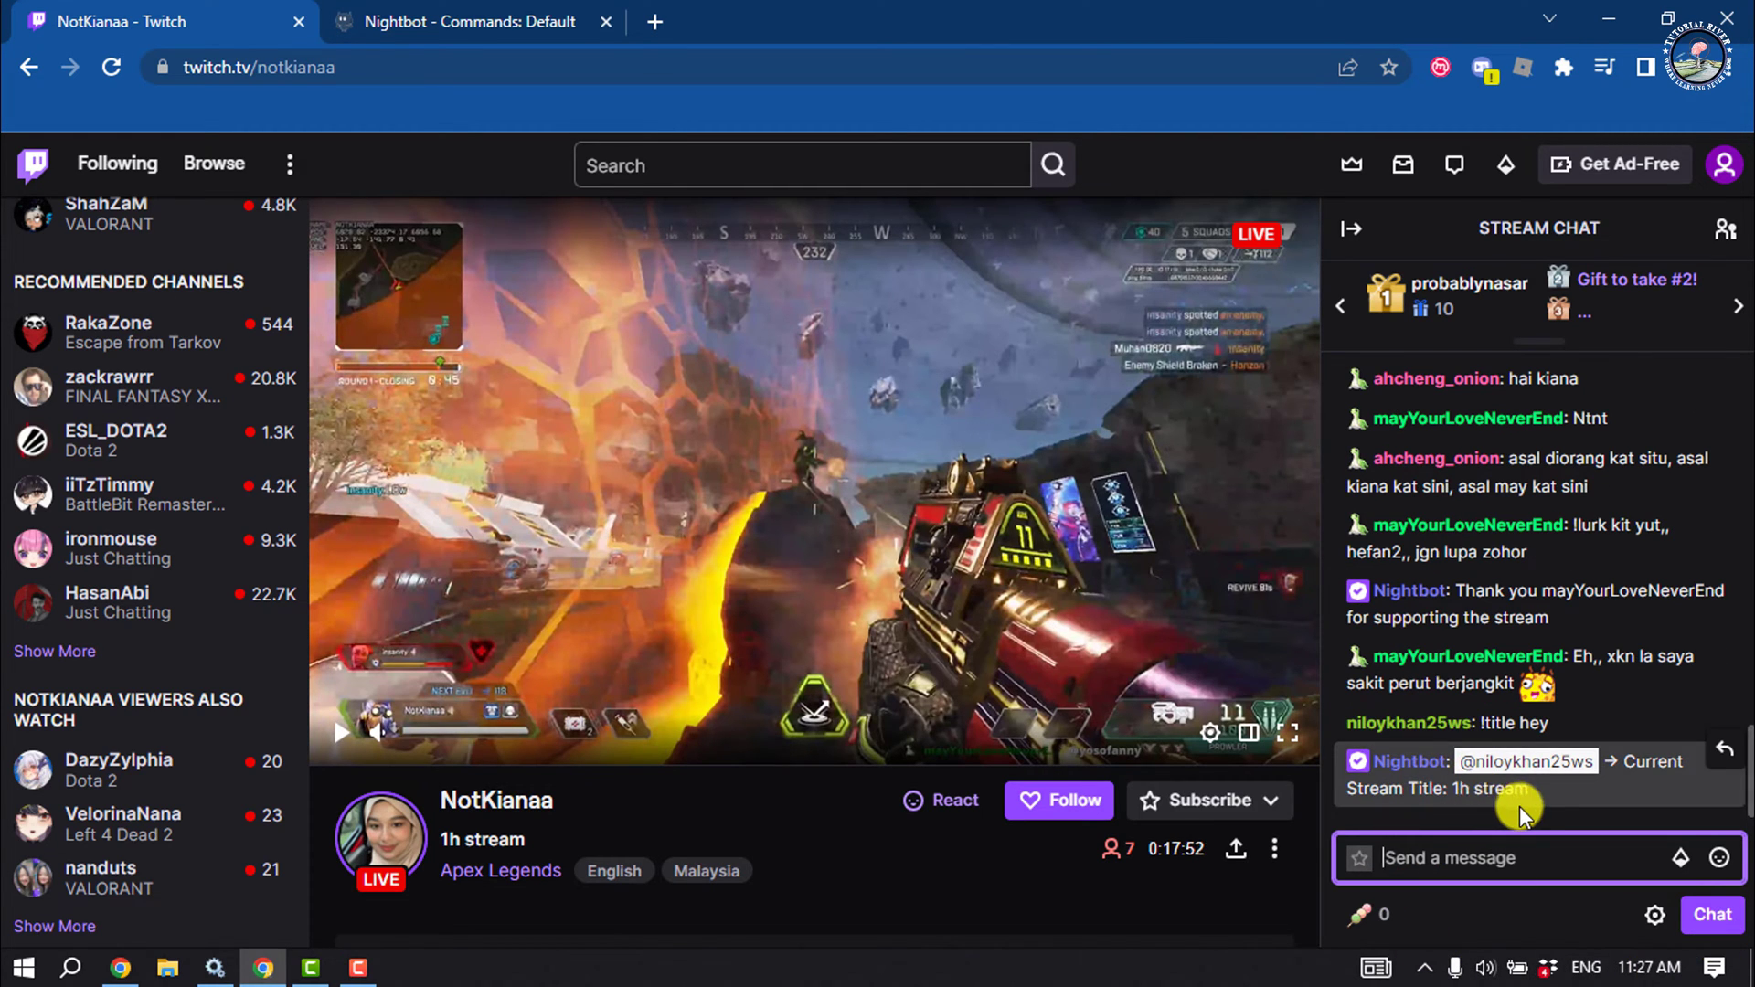
{"action": "mouse_move", "coordinate": [1519, 776]}
{"action": "type", "text": "hi"}
{"action": "key", "text": "Return"}
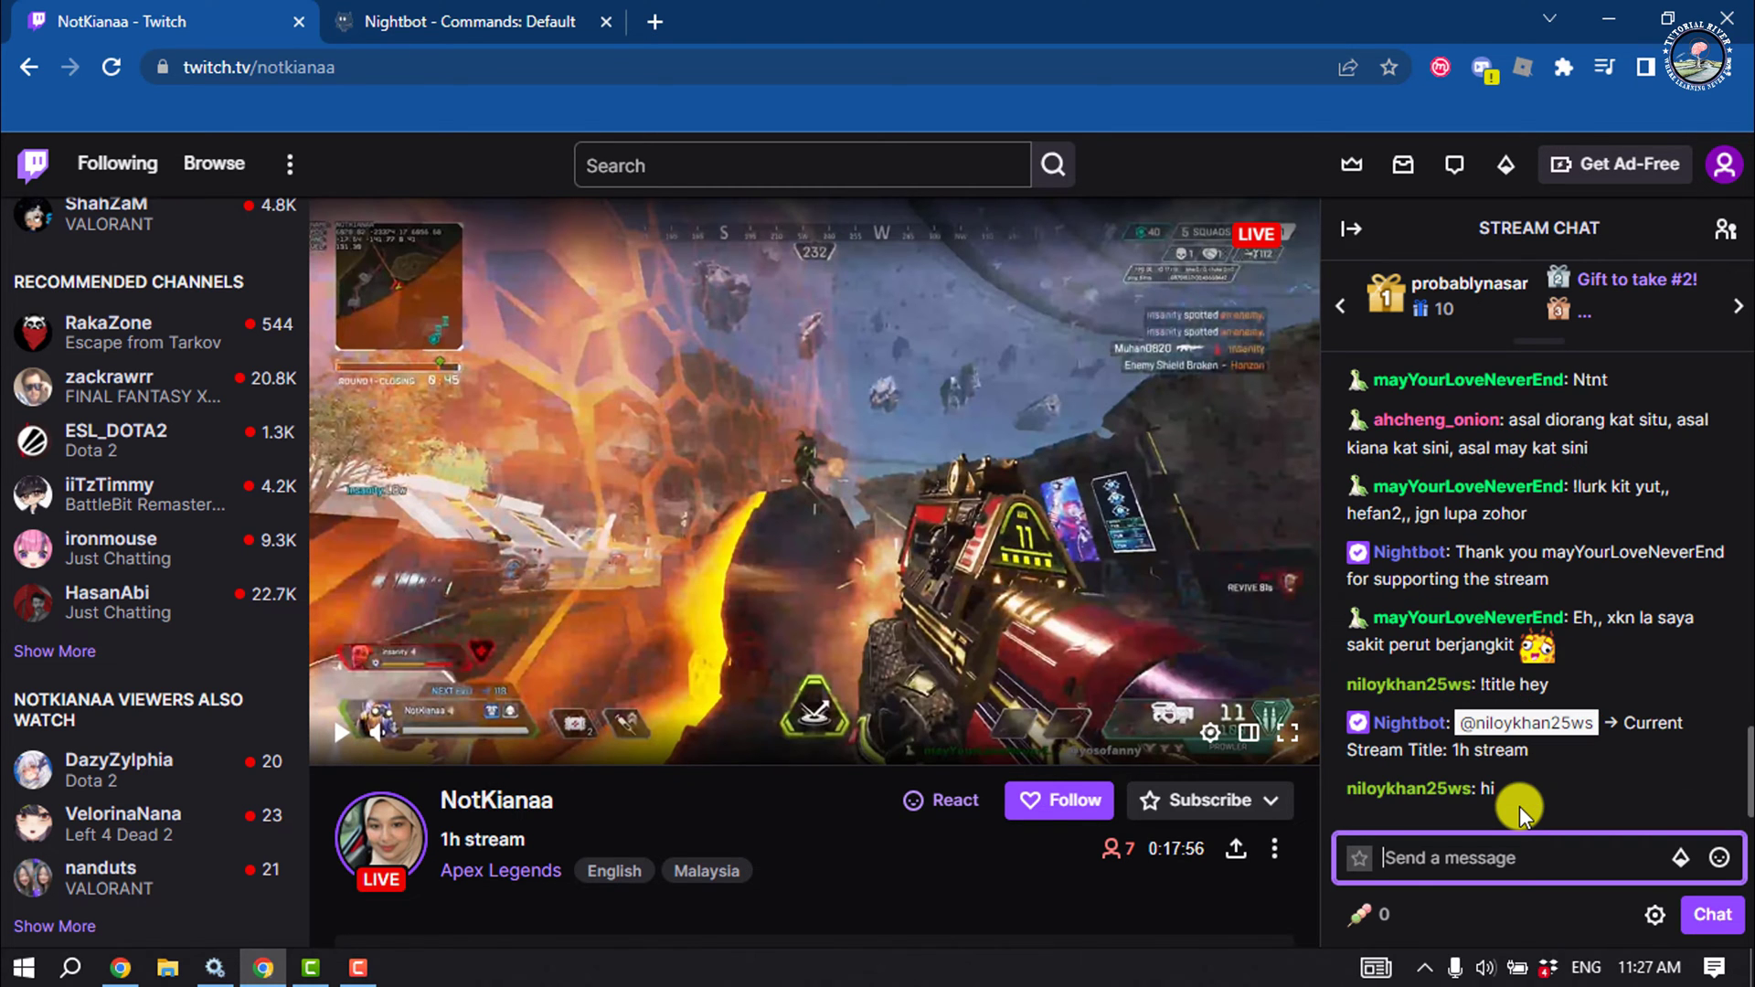